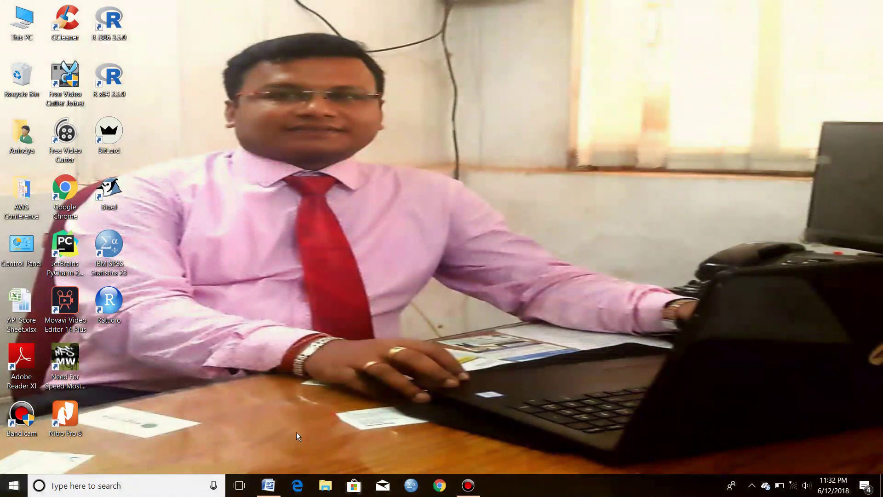
Switch to Microsoft Word and insert the built-in Conservative cover page into the blank document
left_click(268, 485)
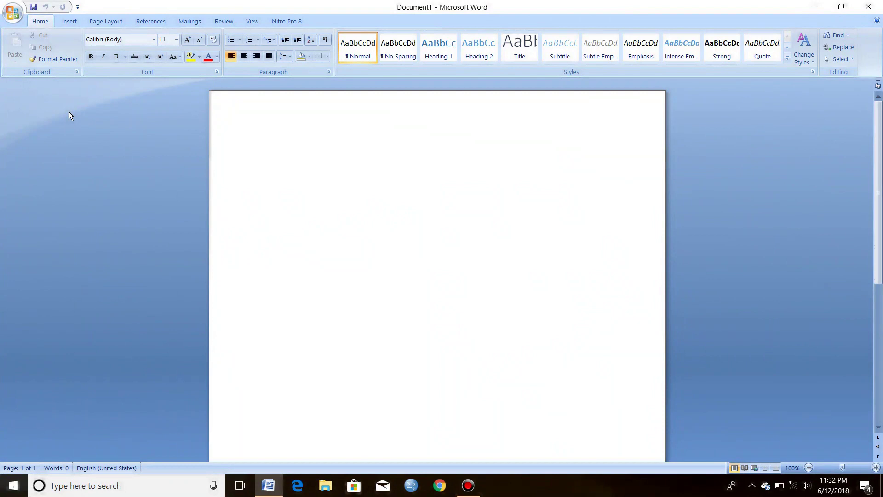
left_click(72, 20)
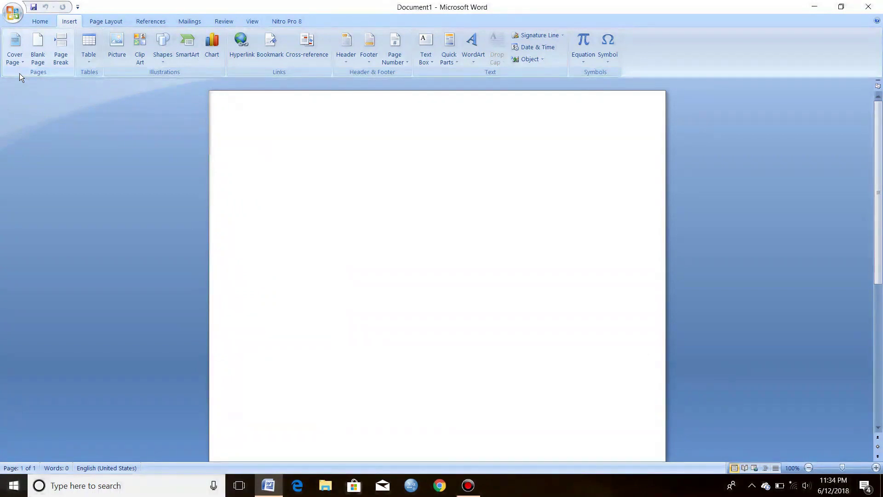
left_click(26, 64)
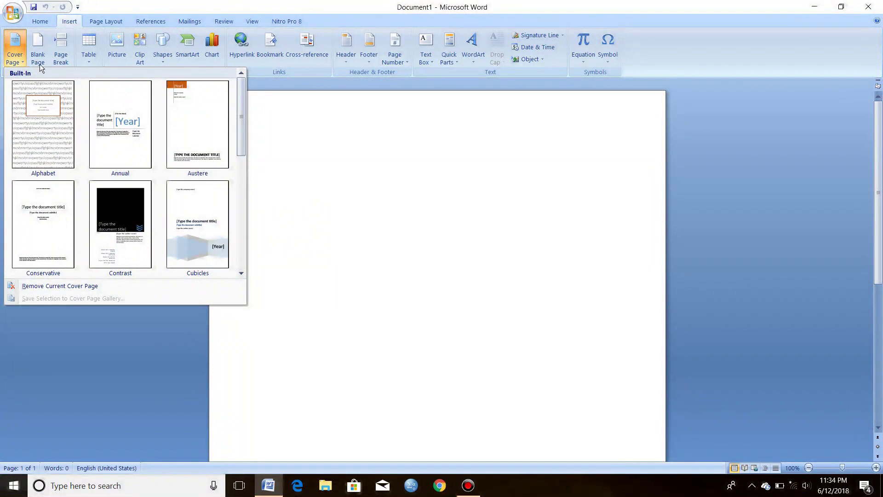
left_click_drag(245, 99, 244, 231)
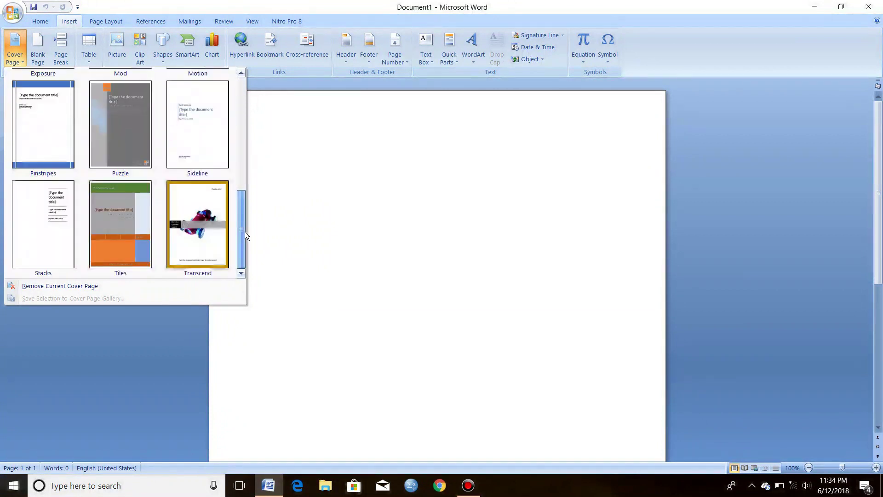
left_click_drag(246, 231, 236, 128)
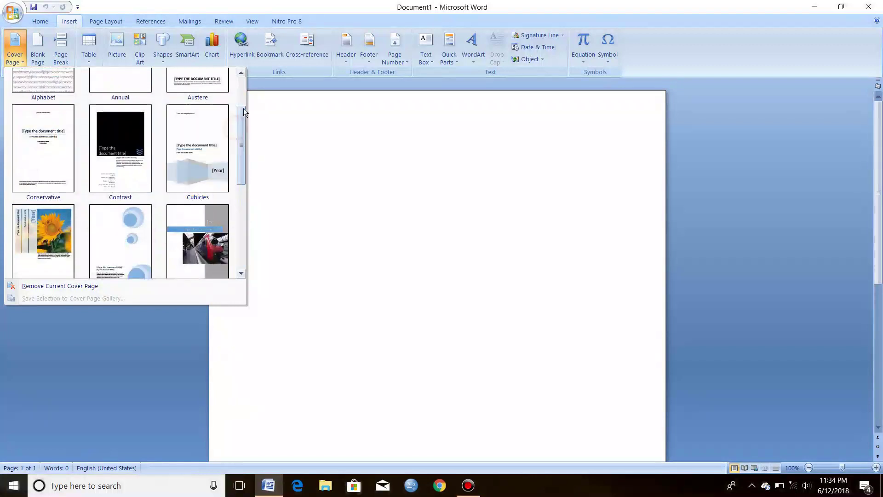
left_click_drag(243, 114, 254, 54)
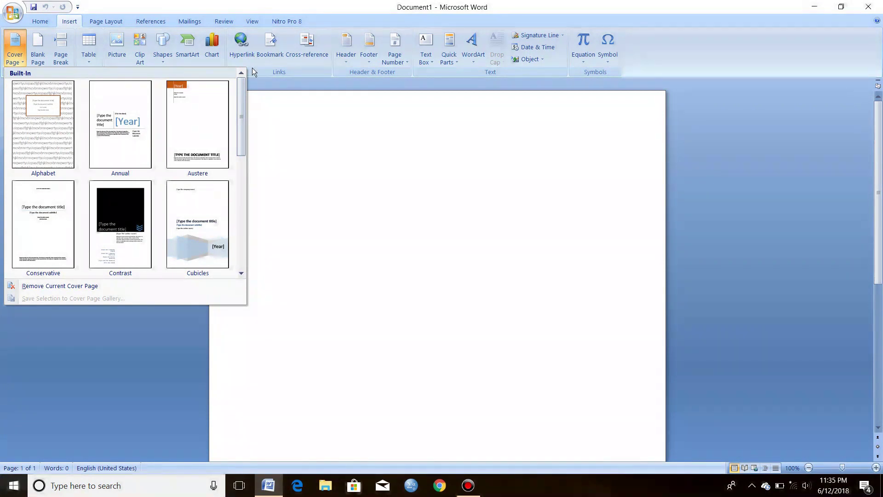
left_click(34, 220)
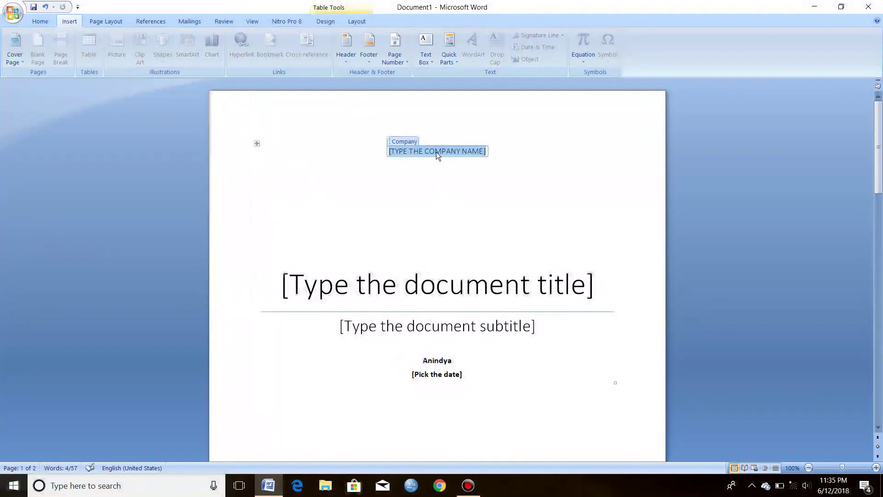
Examine the title, subtitle, author, date and abstract placeholders of the Conservative cover page
left_click(310, 288)
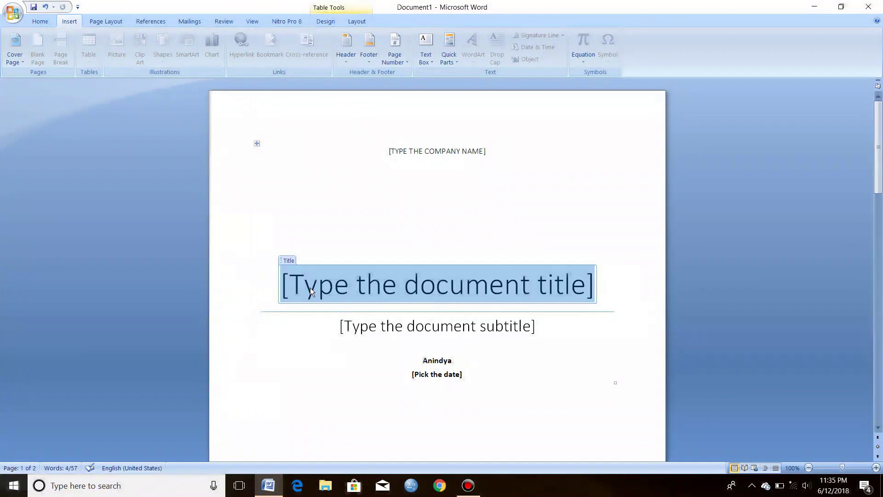
left_click(377, 327)
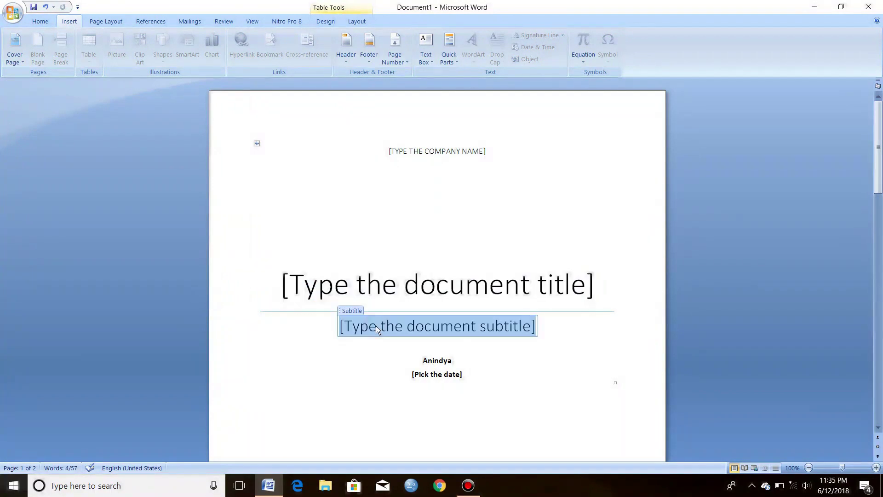
left_click(440, 361)
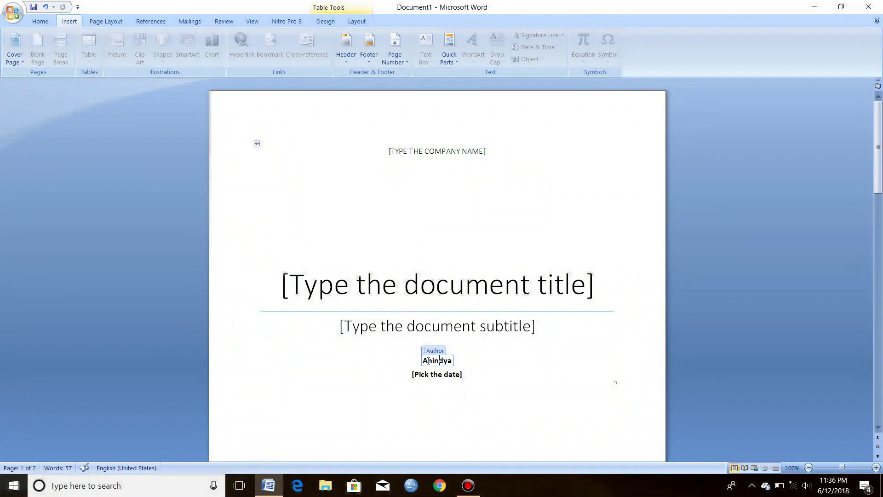
mouse_move(878, 196)
left_mouse_down()
mouse_move(879, 271)
mouse_move(880, 200)
left_mouse_up()
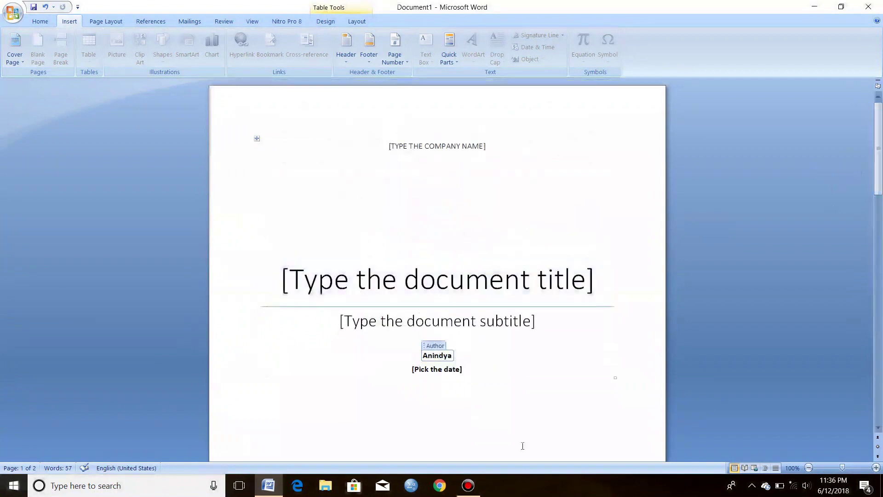
left_click(450, 371)
left_click(471, 370)
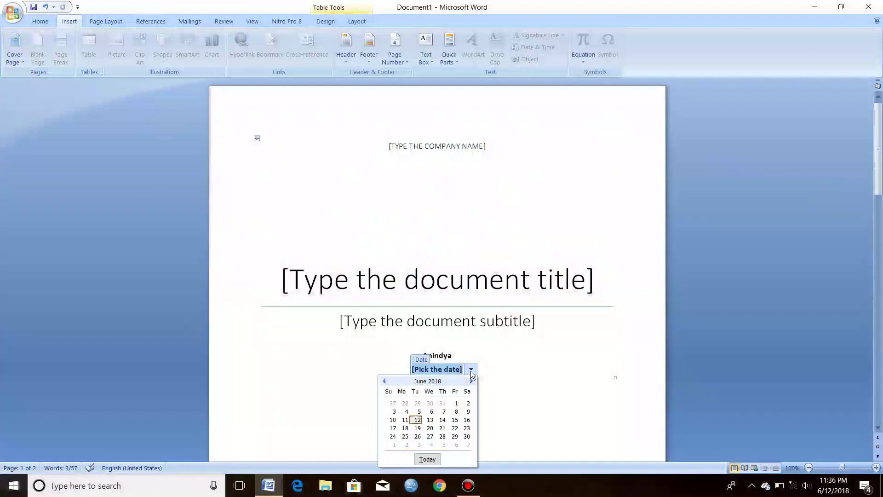
left_click(503, 410)
left_click_drag(879, 152, 882, 255)
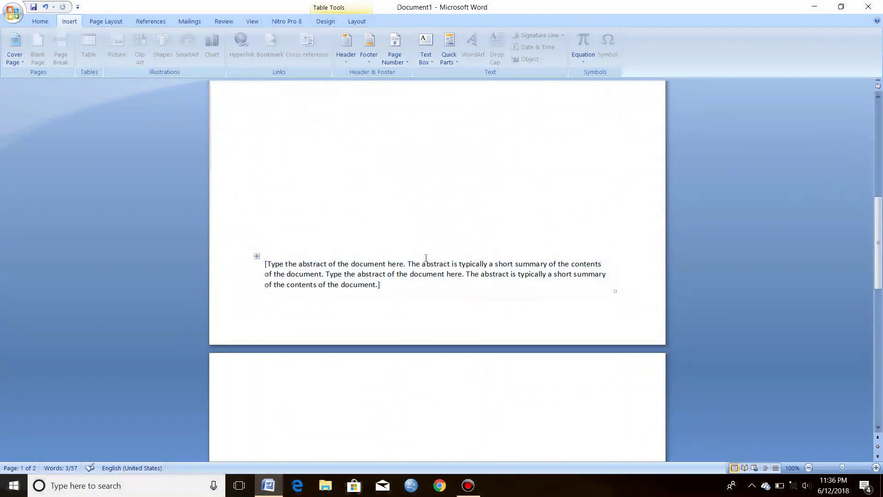
left_click_drag(880, 267, 880, 175)
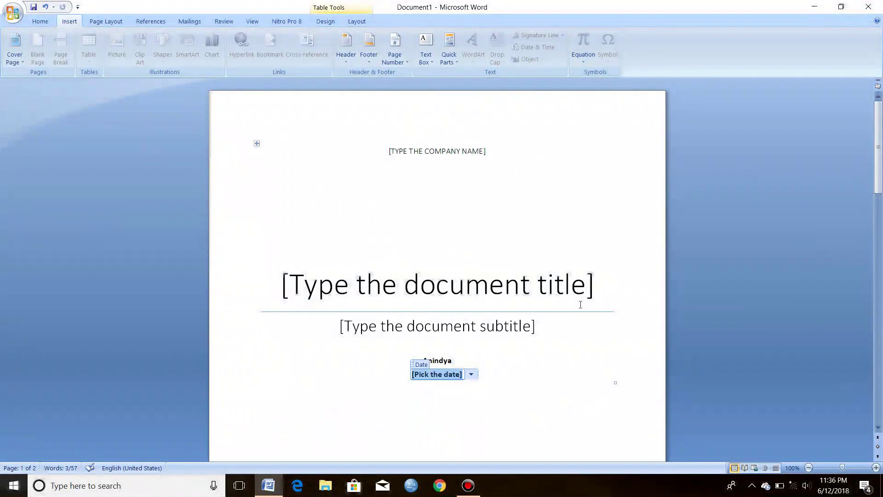
mouse_move(878, 165)
left_mouse_down()
mouse_move(882, 212)
mouse_move(878, 166)
left_mouse_up()
Replace the cover page with the built-in Exposure sunflower design and check its picture and abstract placeholder
left_click(18, 59)
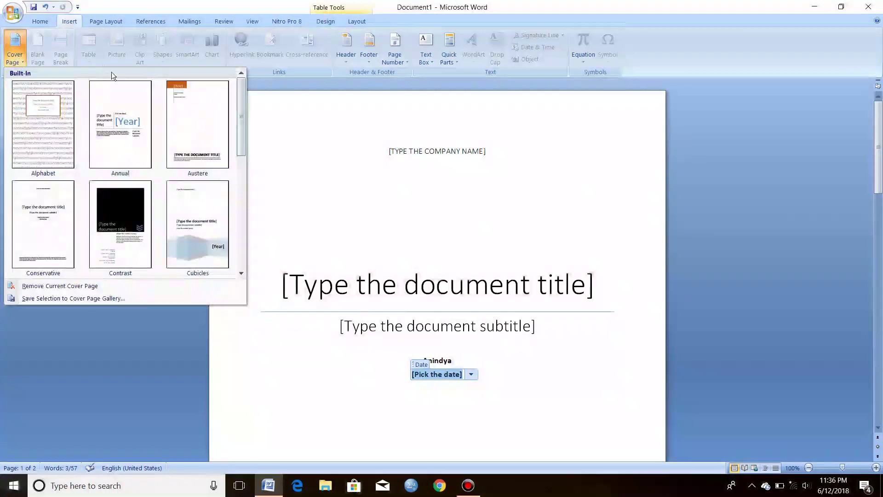
left_click_drag(243, 125, 243, 211)
left_click(43, 107)
mouse_move(879, 120)
left_mouse_down()
mouse_move(880, 177)
mouse_move(880, 108)
left_mouse_up()
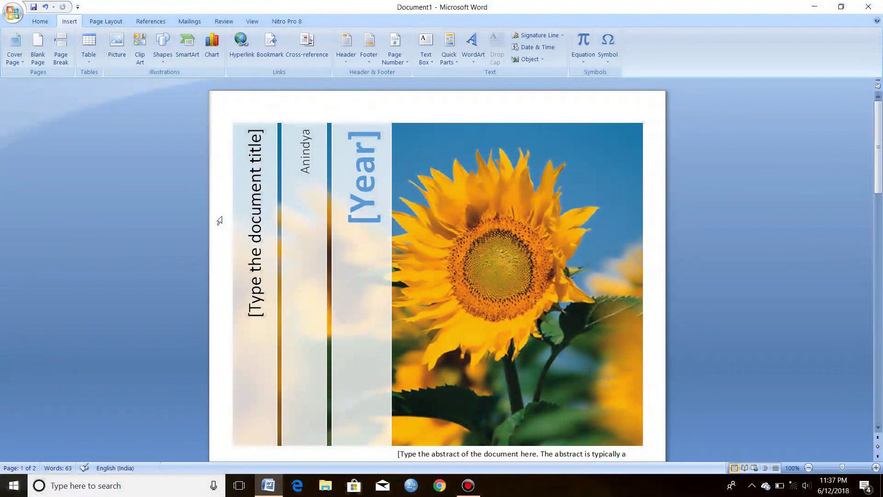
left_click(577, 245)
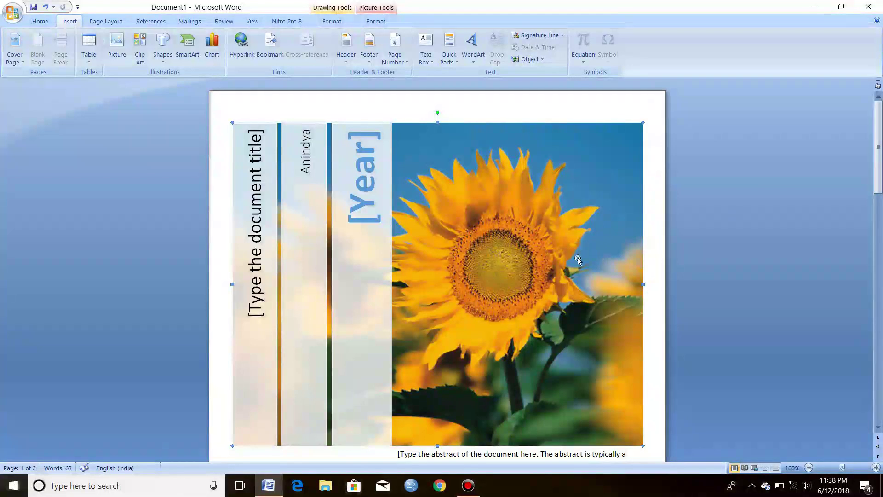
left_click_drag(878, 152, 880, 292)
left_click(416, 96)
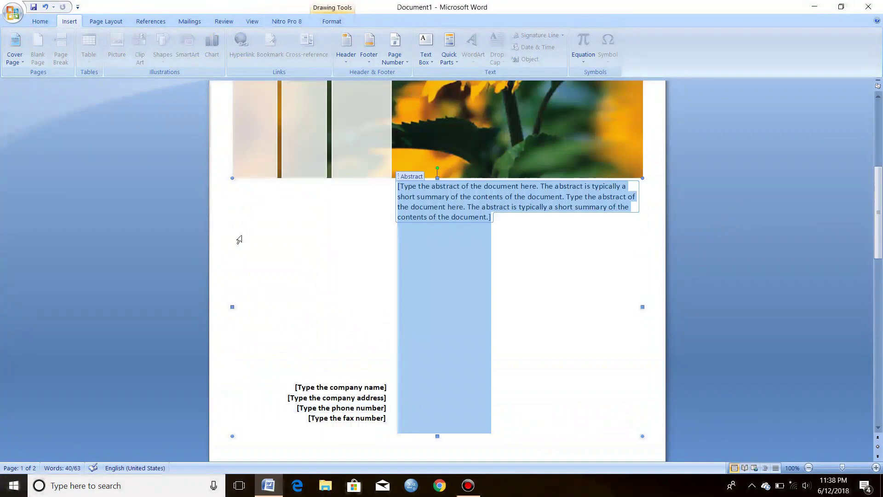
left_click_drag(879, 248, 879, 294)
Insert a blank page after the cover page and generate sample text after it with =rand()
left_click(528, 386)
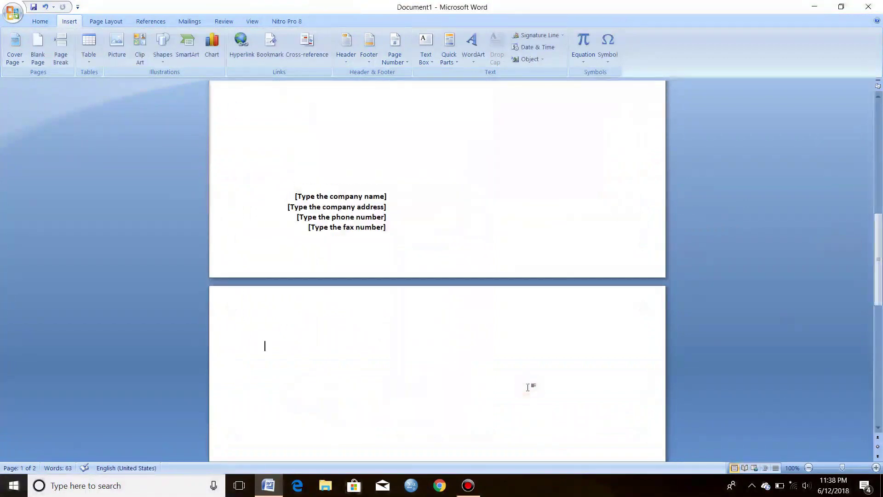
left_click(38, 44)
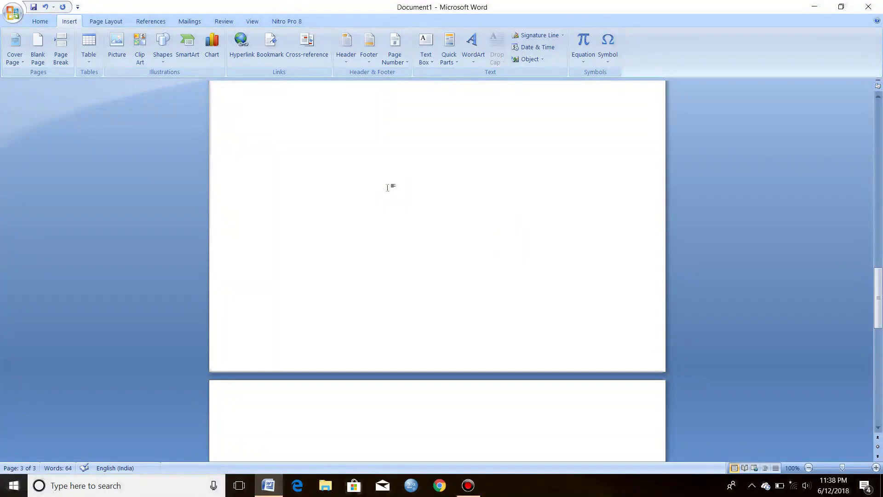
type("=rand")
type(")")
key("Return")
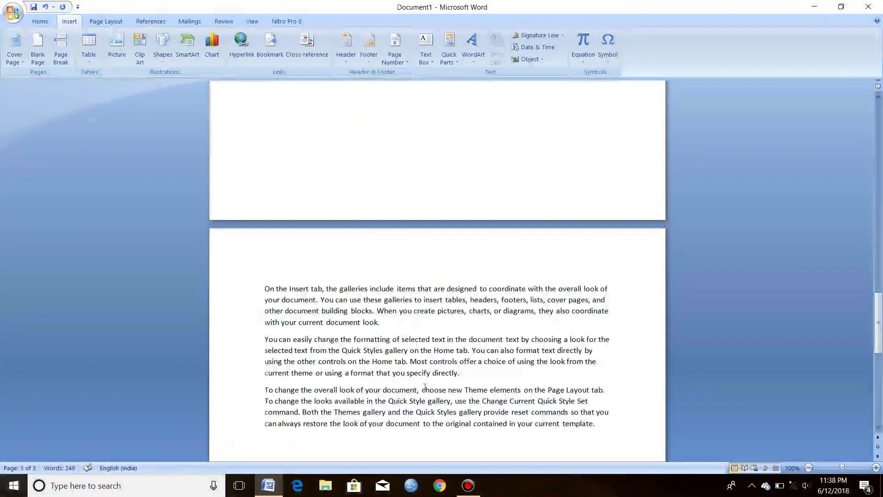
Insert a page break after the second sample paragraph, moving the third paragraph onto its own page
left_click(482, 383)
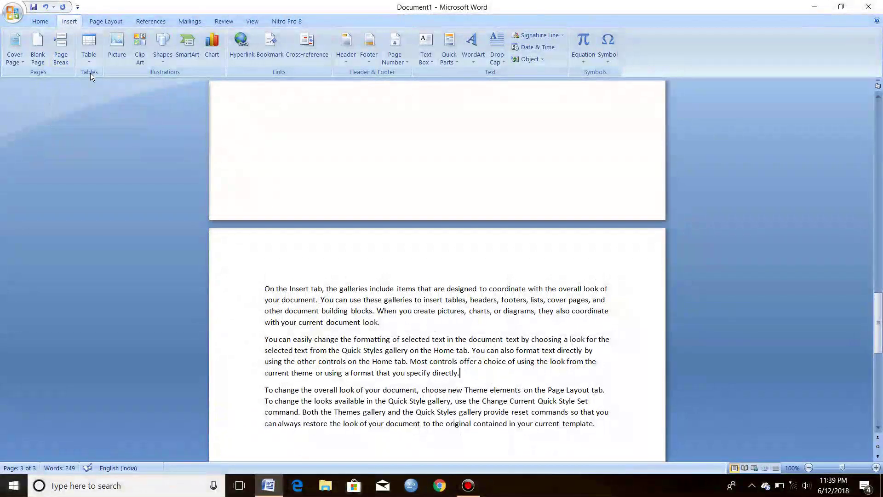
left_click(65, 49)
left_click_drag(879, 322, 879, 269)
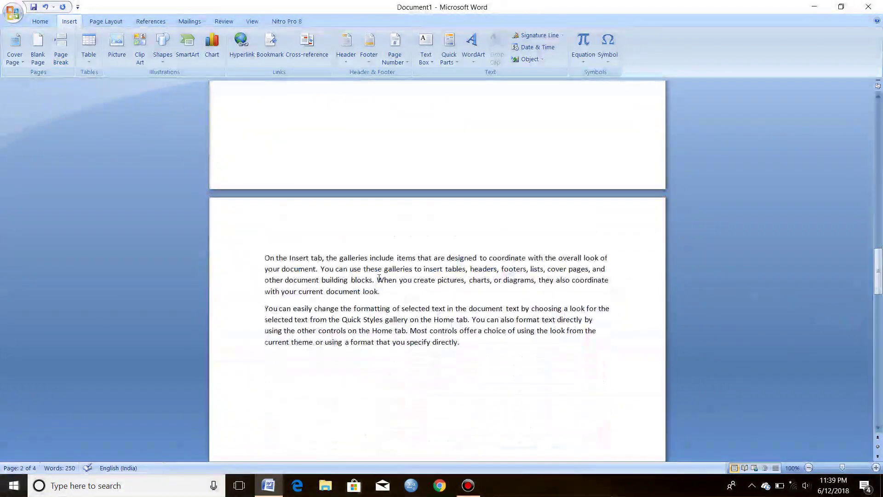
left_click_drag(880, 297, 879, 378)
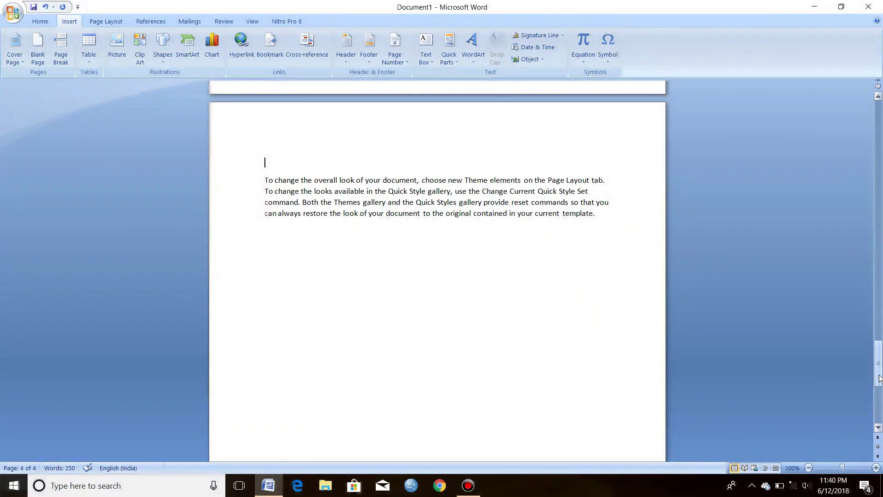
Insert a table with 5 columns, 2 rows and Auto fixed column width below the last paragraph, and undo the insertion
left_click(605, 430)
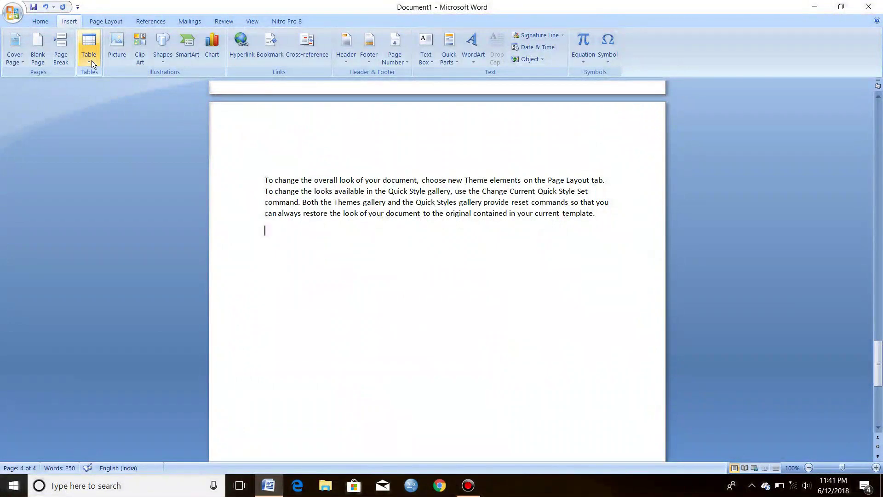
left_click(92, 60)
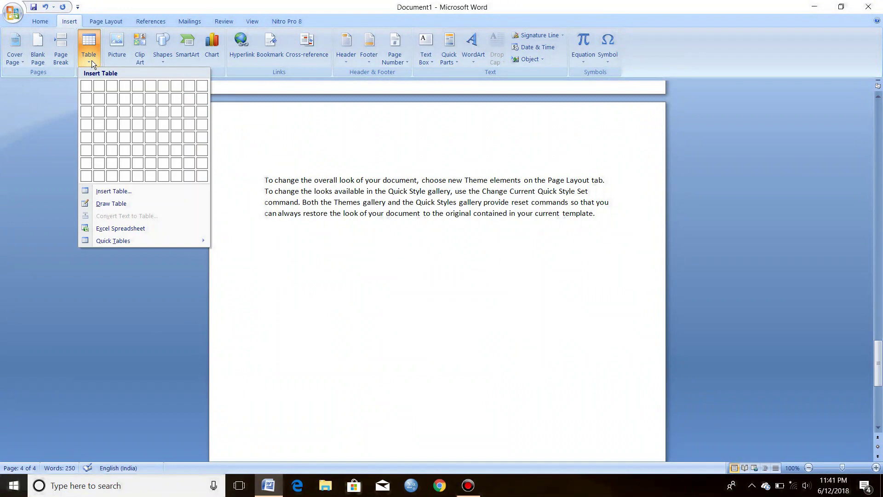
left_click(92, 60)
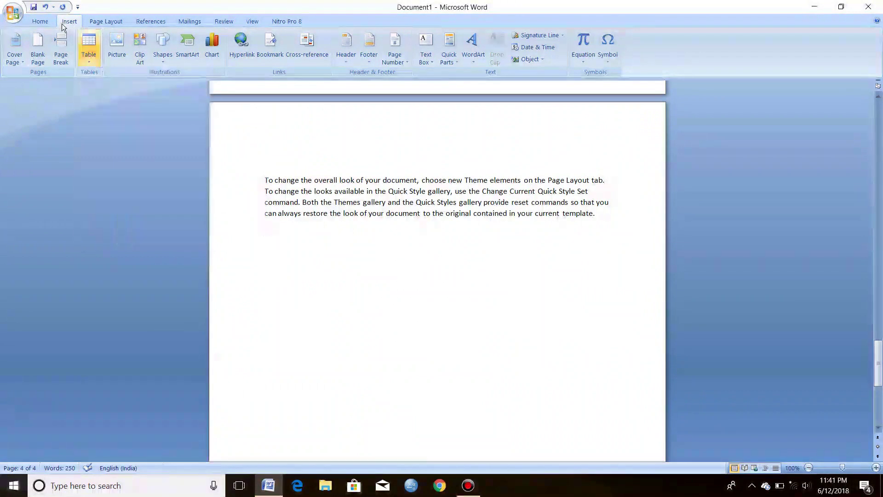
left_click(87, 58)
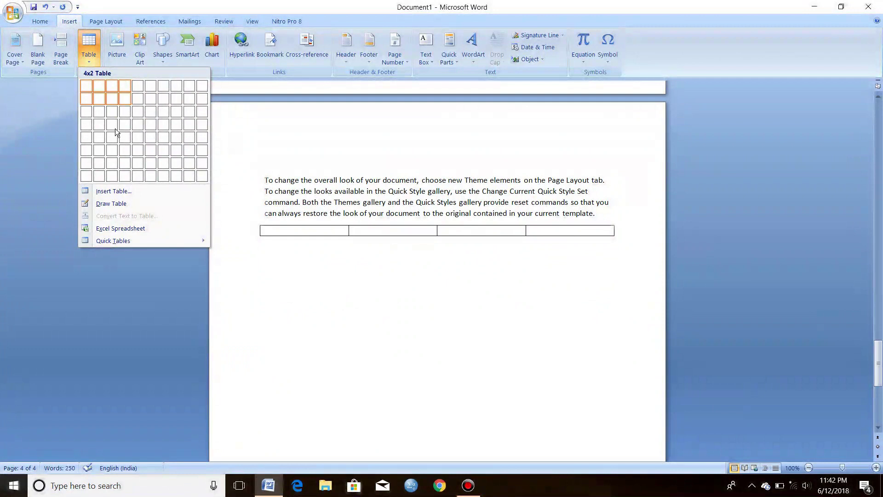
left_click(126, 193)
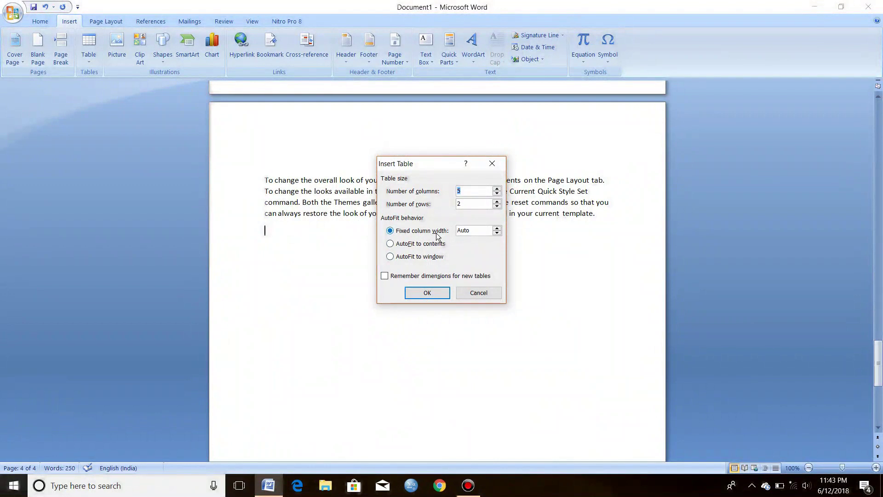
double_click(474, 235)
left_click(436, 291)
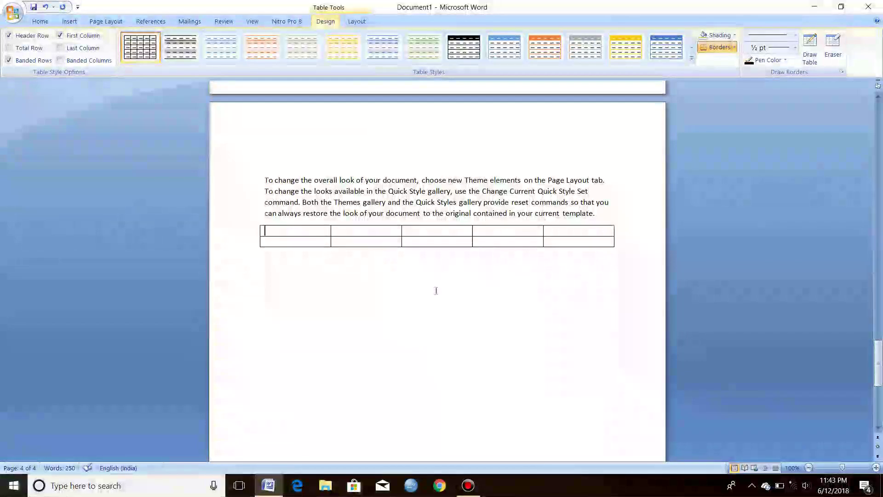
left_click(407, 258)
key("ctrl+z")
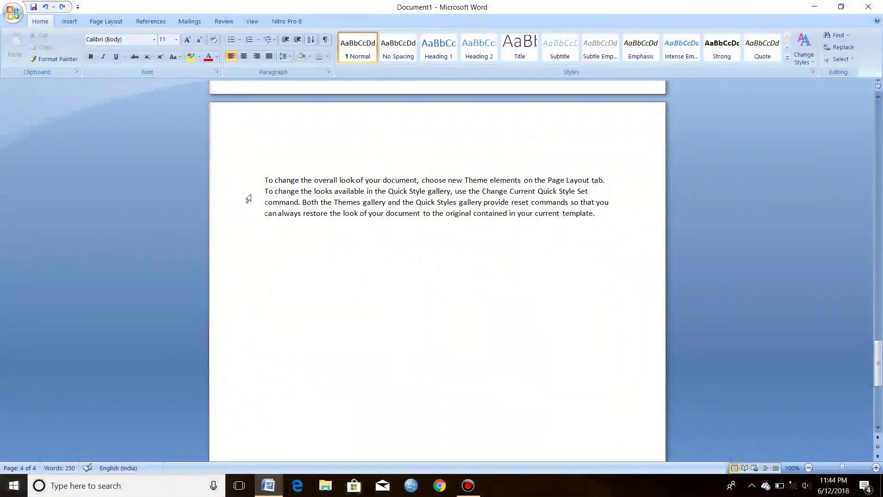
Draw a table's rectangular outer frame below the last paragraph with Draw Table, about as wide as the text
left_click(71, 21)
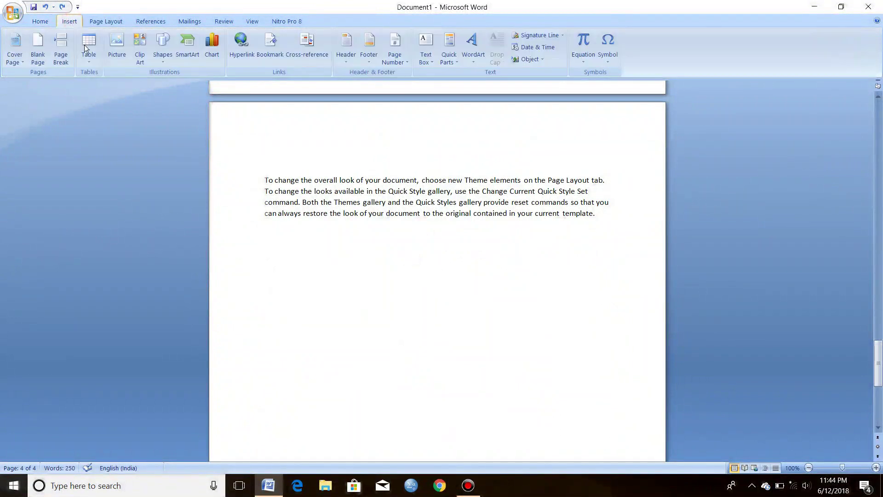
left_click(85, 52)
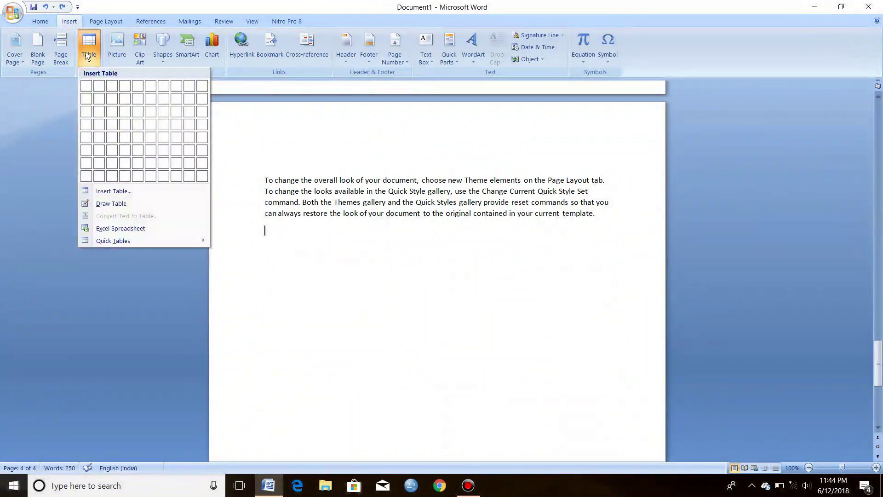
left_click(112, 203)
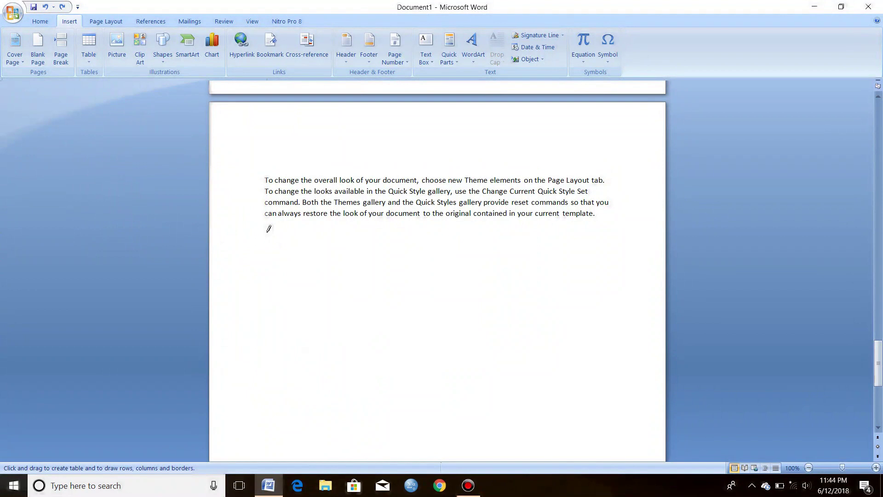
mouse_move(267, 232)
left_mouse_down()
mouse_move(582, 289)
mouse_move(585, 323)
mouse_move(609, 341)
left_mouse_up()
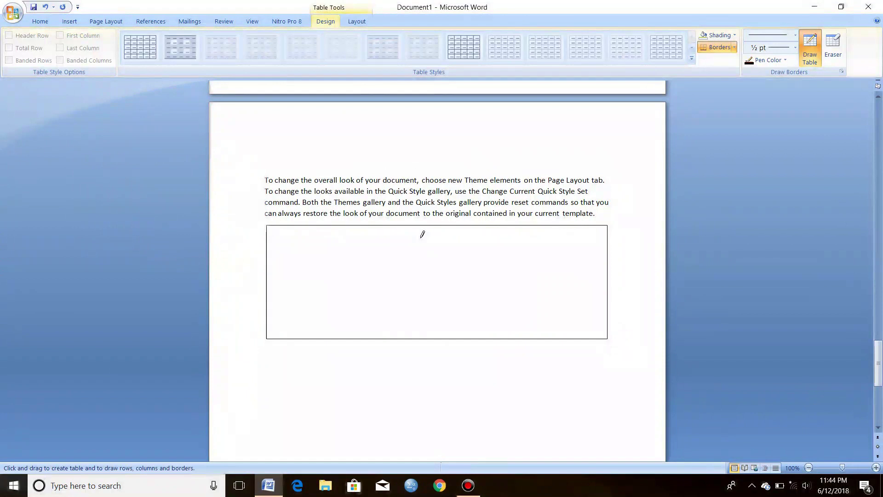
Divide the drawn table frame into cells with vertical and horizontal lines, splitting the lower middle cell, and undo the whole drawn table
mouse_move(326, 225)
left_mouse_down()
mouse_move(327, 308)
mouse_move(540, 271)
mouse_move(499, 319)
left_mouse_up()
left_click_drag(405, 279, 407, 314)
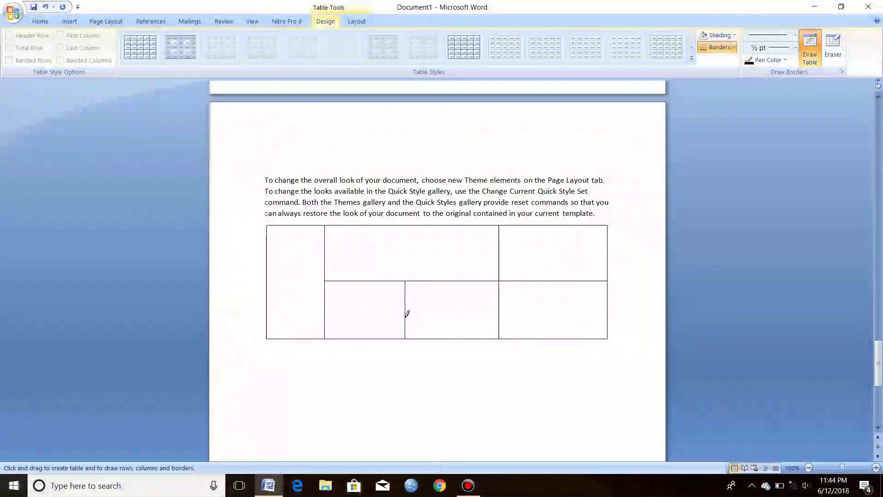
left_click(40, 21)
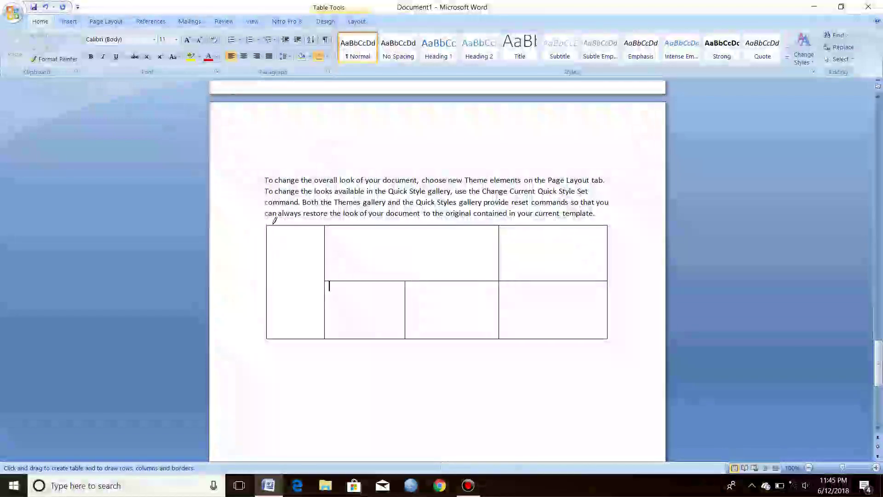
key("ctrl+z")
key("ctrl+z")
key("ctrl+z")
key("ctrl+z")
key("ctrl+z")
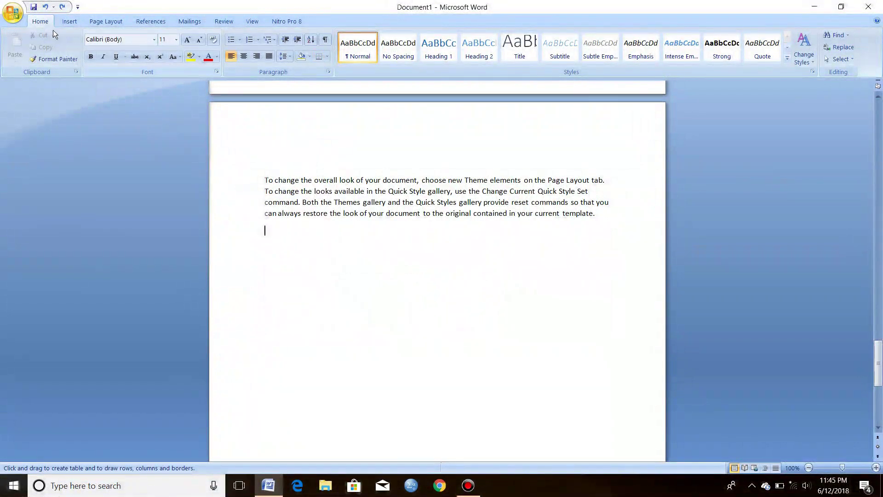
Examine the built-in Quick Tables gallery for ready-made calendar and other table designs
left_click(75, 21)
left_click(96, 54)
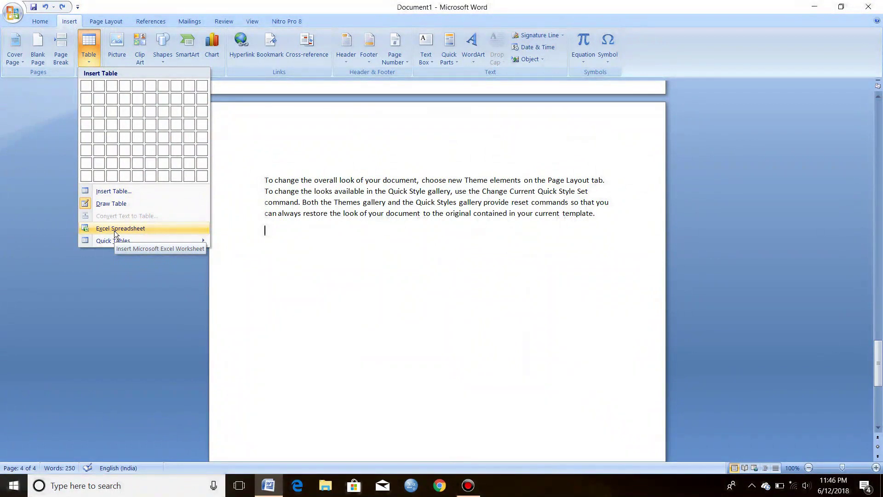
mouse_move(115, 242)
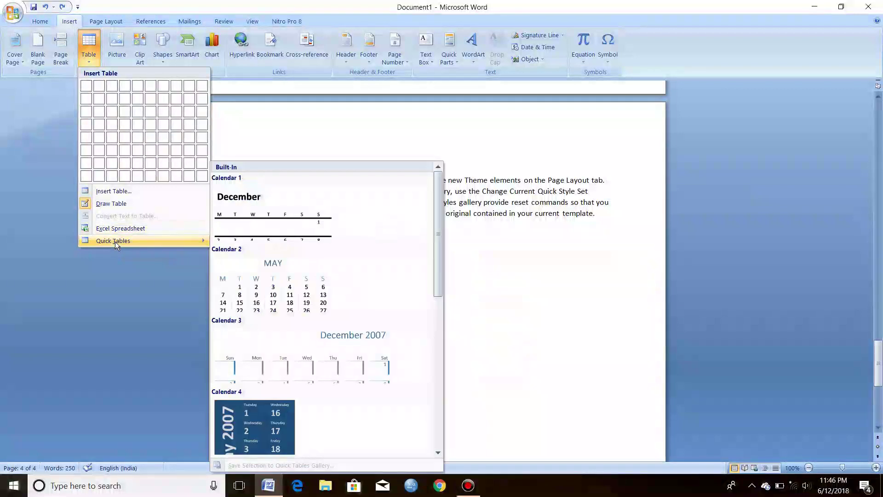
left_click_drag(439, 239, 426, 260)
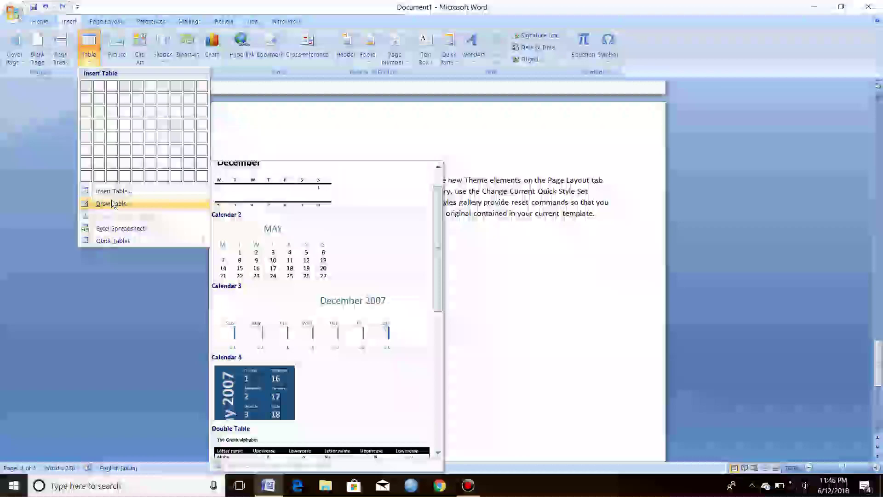
mouse_move(126, 241)
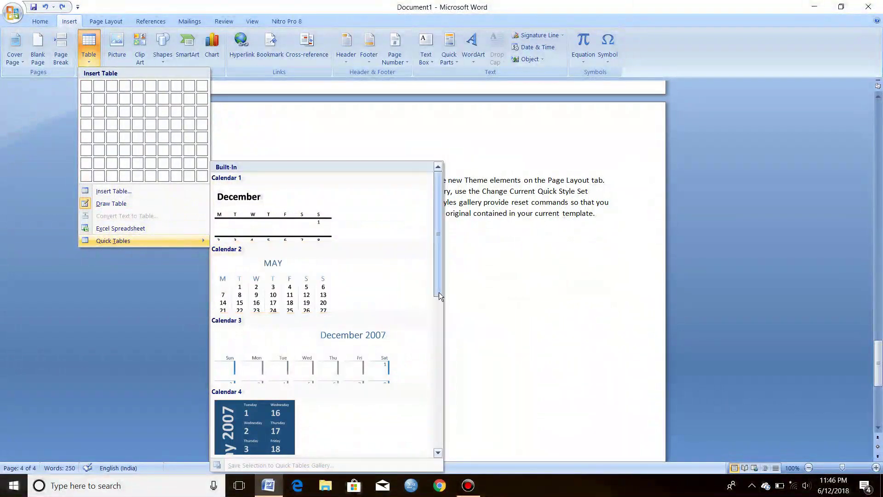
left_click_drag(439, 294, 446, 403)
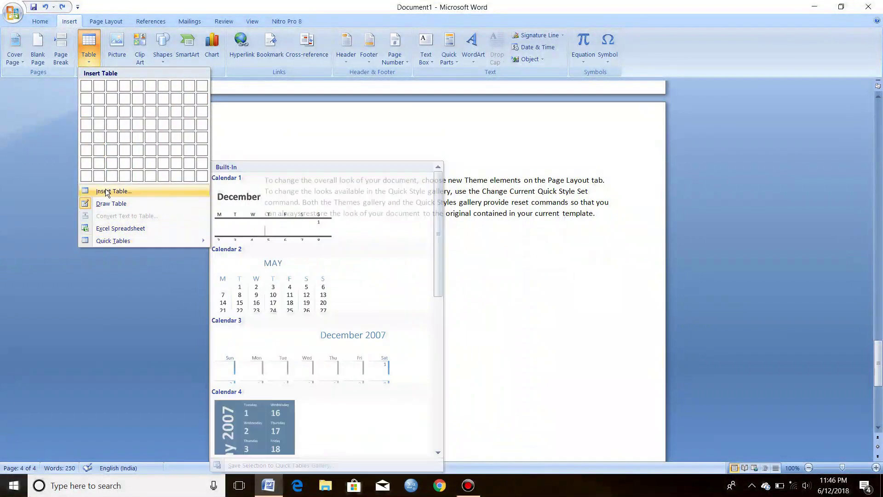
Insert a table with 3 columns and 1 row, entering "hg" in the second cell and "ghjh" in the third
left_click(111, 86)
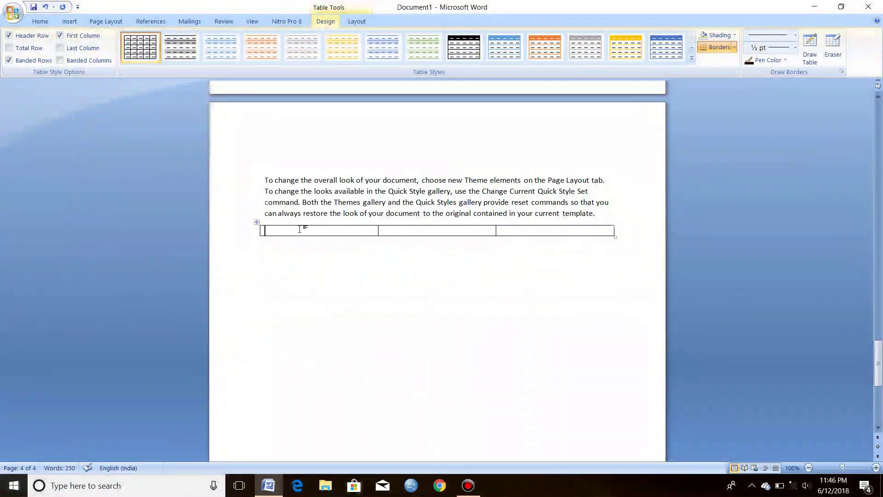
left_click(395, 230)
type("hg")
left_click(546, 231)
type("ghjh")
Add two empty rows at the end of the table, continuing from its last cell
left_click(346, 228)
key("Tab")
key("Tab")
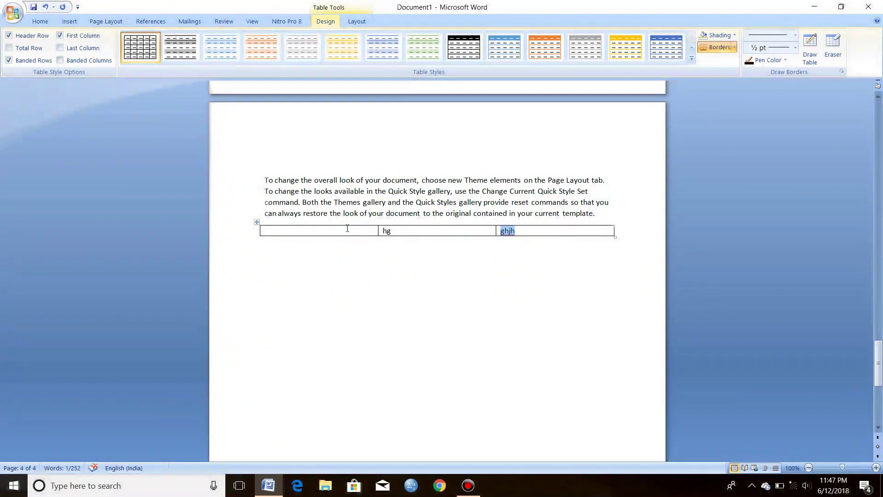
key("Tab")
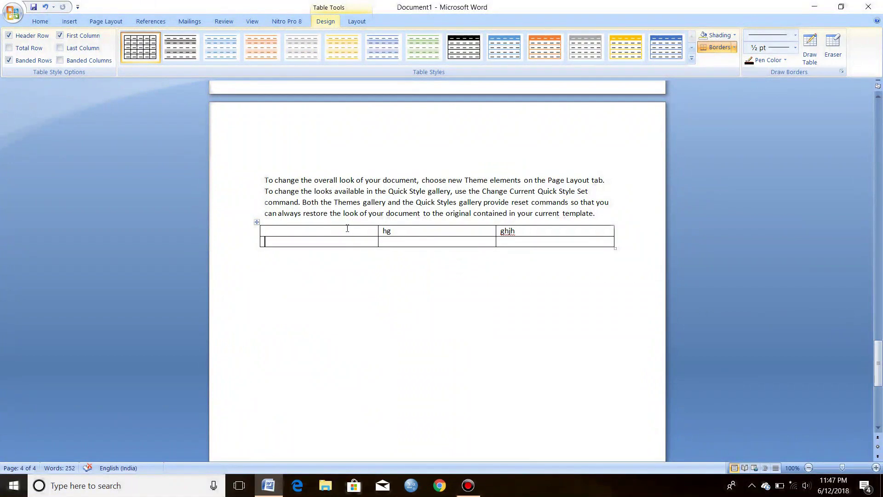
key("Tab")
key("Tab")
key("Tab")
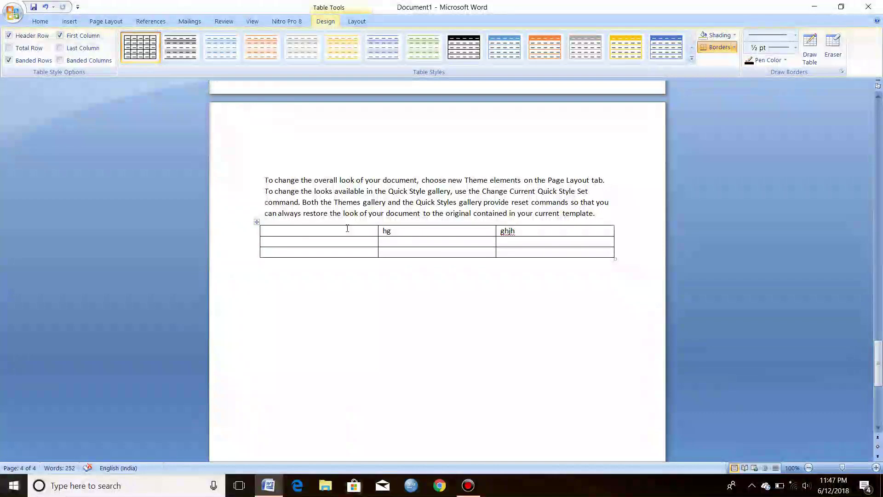
Select the table's first cell and extend the selection to its whole first row
left_click(322, 231)
left_click(261, 232)
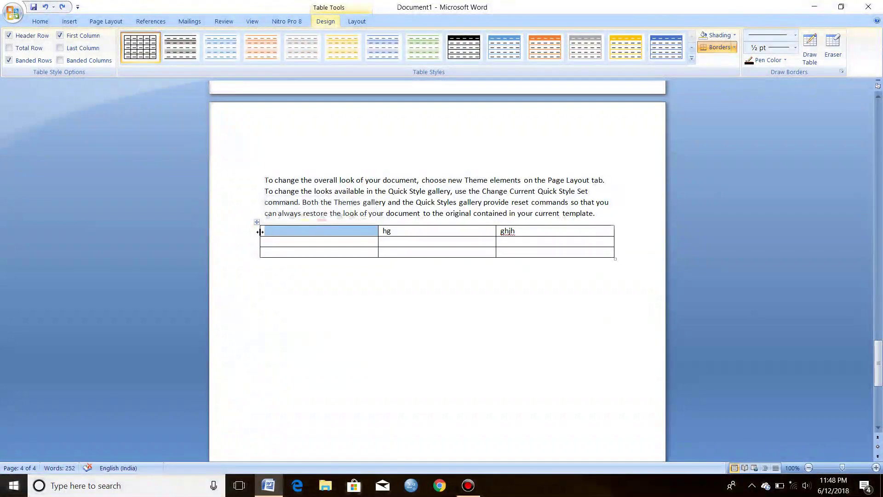
left_click(261, 232)
double_click(260, 233)
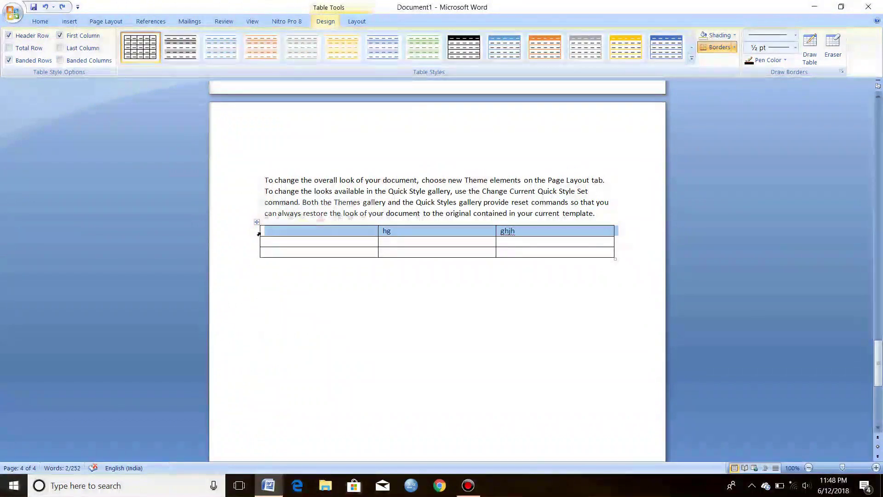
left_click(287, 235)
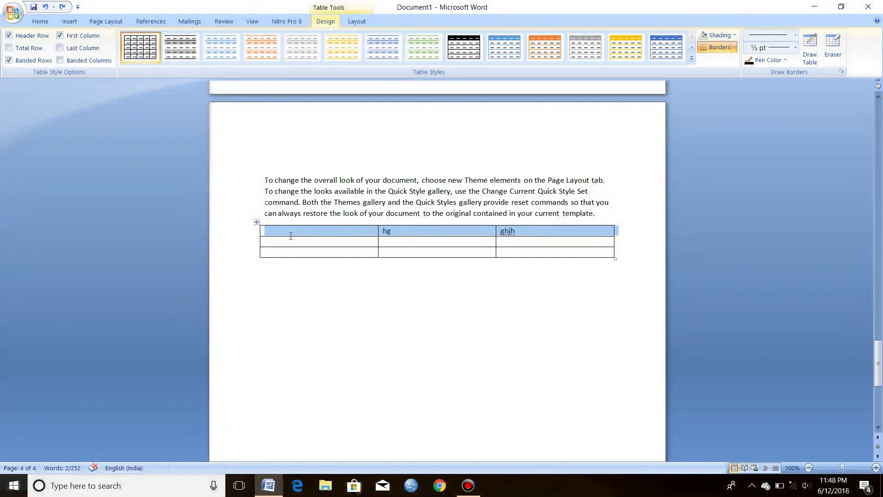
Make the table's first row about three times as tall; try to shift the first column's inner border and undo that shift
left_click_drag(289, 236, 290, 261)
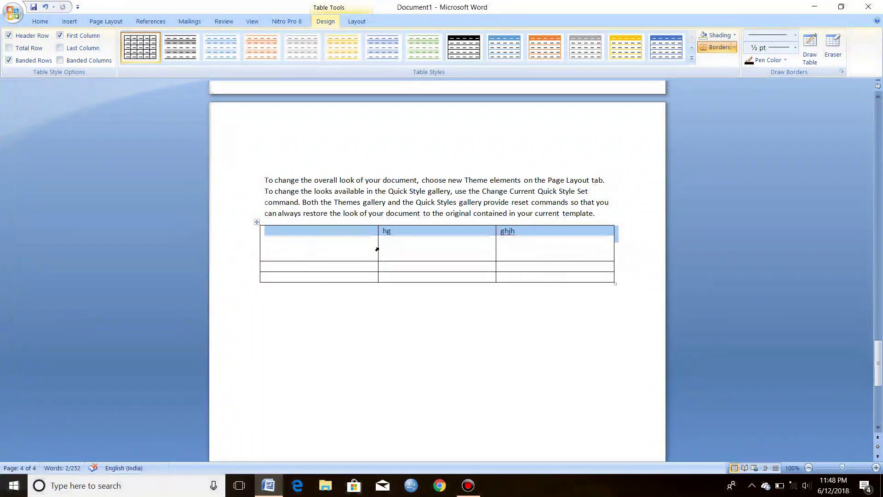
mouse_move(377, 247)
left_mouse_down()
mouse_move(329, 251)
mouse_move(436, 261)
mouse_move(277, 266)
mouse_move(362, 249)
left_mouse_up()
key("ctrl+z")
Select the whole table, clear the selection by placing the cursor in the first cell, and select the whole table again
left_click(255, 222)
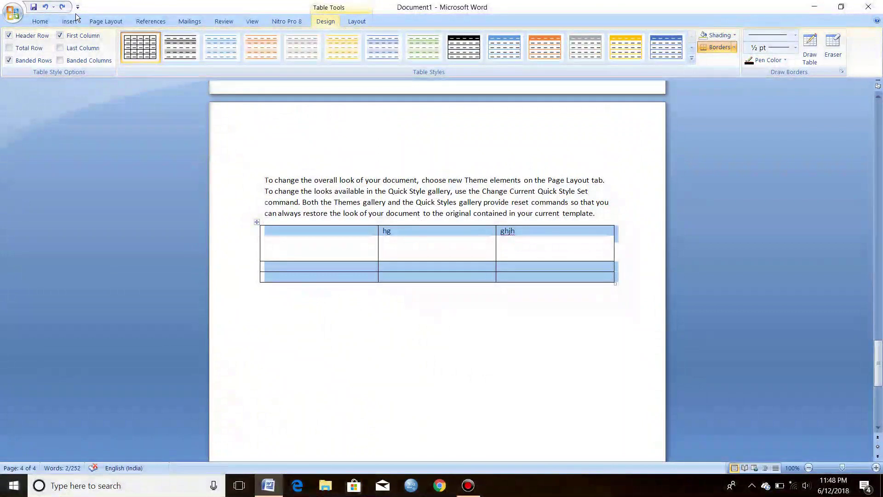
left_click(287, 180)
left_click(294, 248)
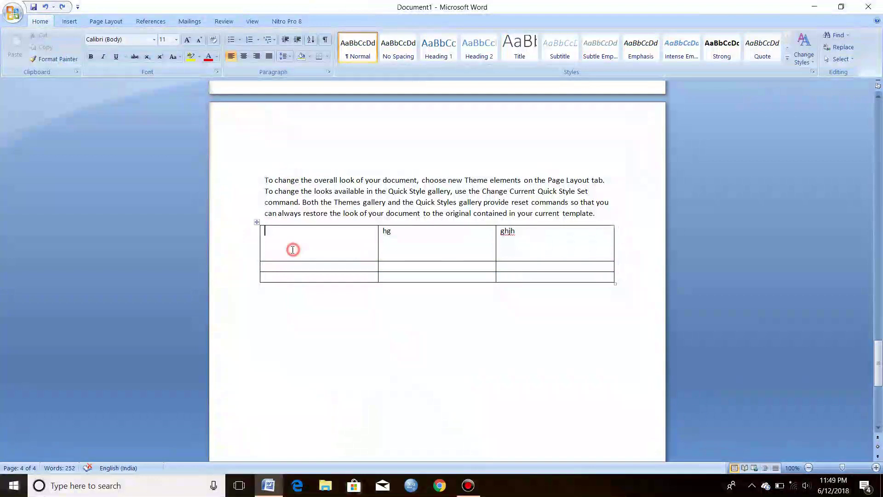
left_click(255, 223)
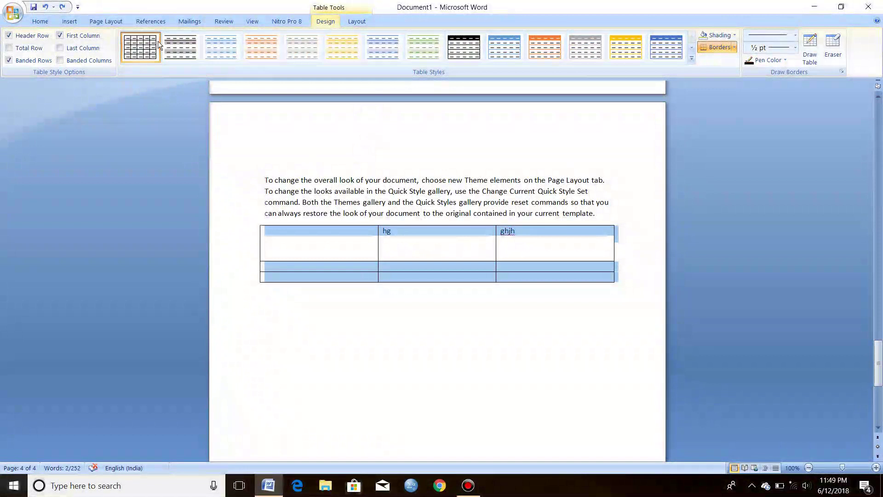
left_click(78, 22)
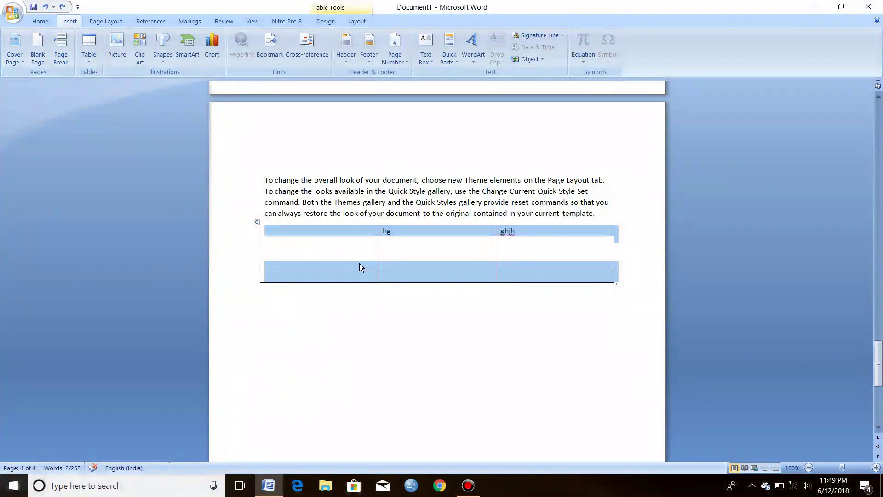
Reduce the selection to the table's first cell and expand it to the entire "hg" and "ghjh" row
left_click(262, 240)
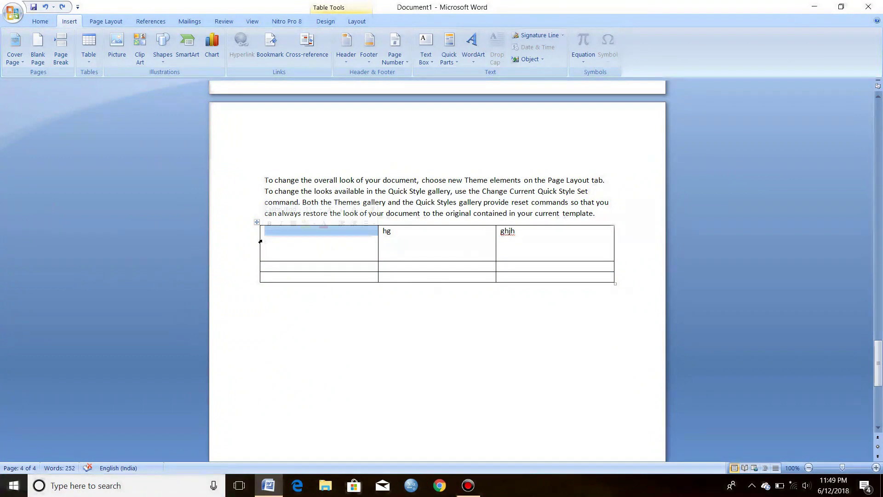
triple_click(260, 240)
left_click(260, 240)
left_click(260, 240)
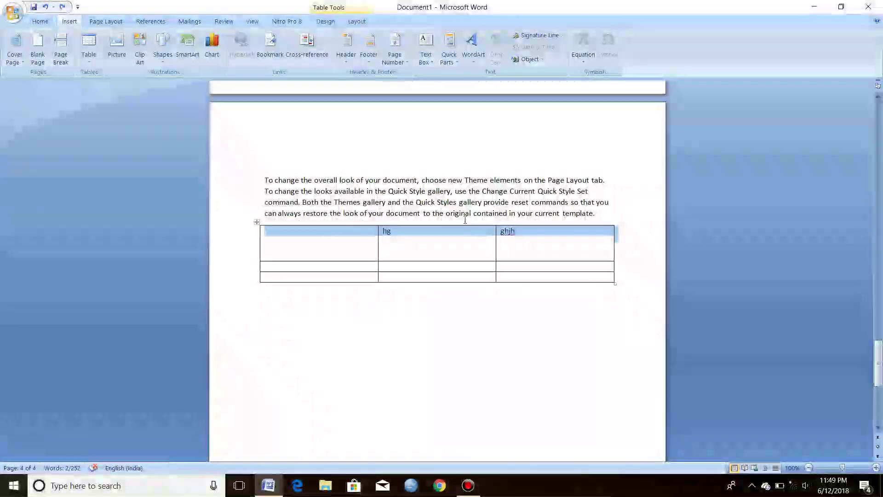
Move the table up between the third and fourth lines of the paragraph and select the whole table
left_click(456, 239)
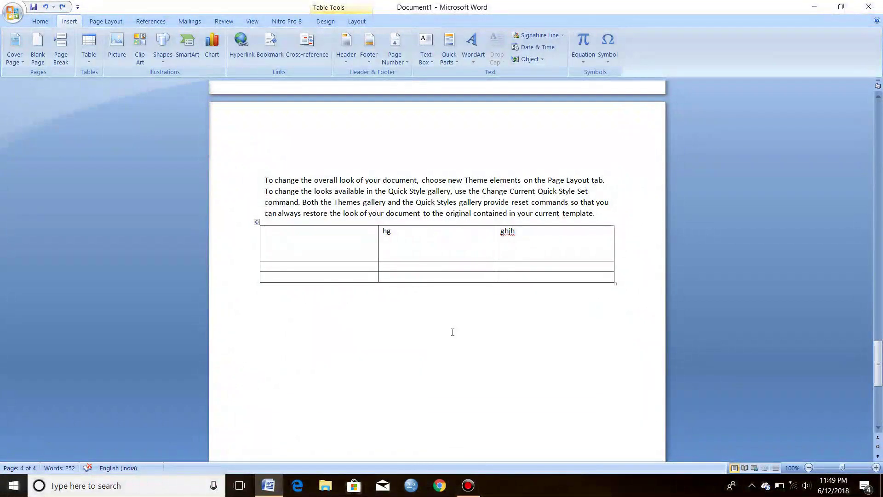
left_click(449, 248)
double_click(435, 220)
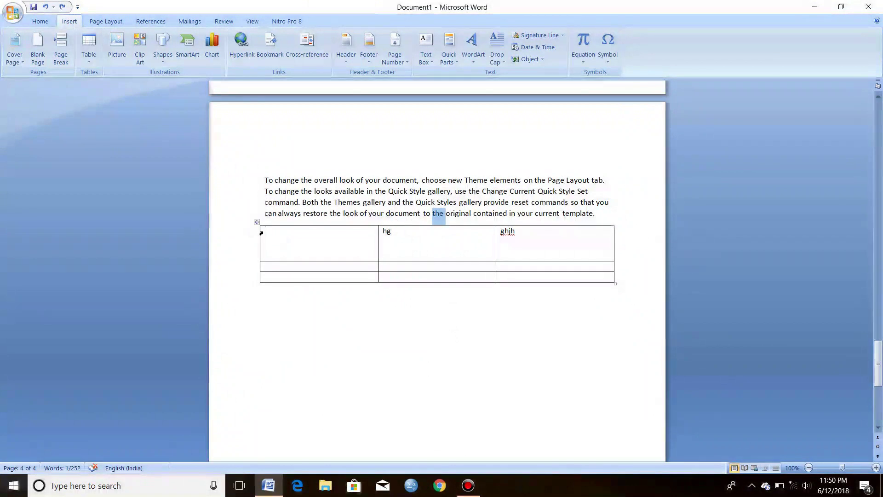
left_click_drag(256, 222, 261, 278)
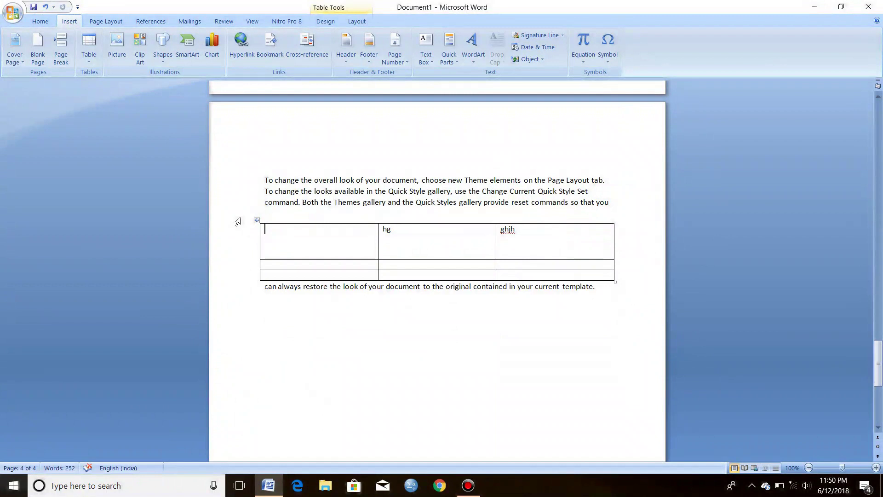
left_click(257, 221)
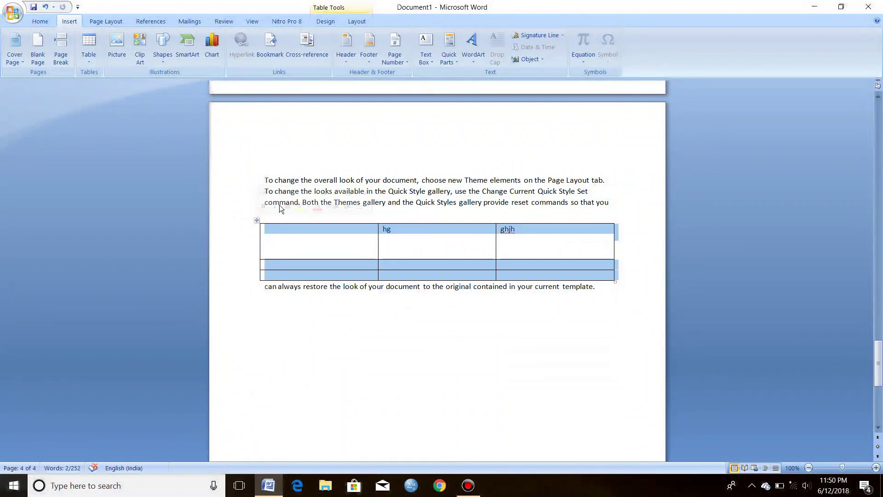